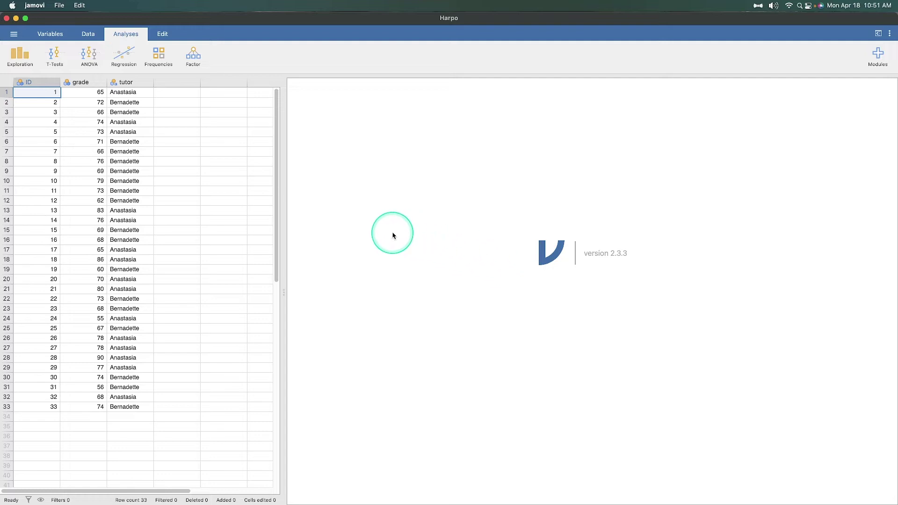
- Open the lsj-data Data Library and scroll down the list to the Harpo dataset
left_click(439, 28)
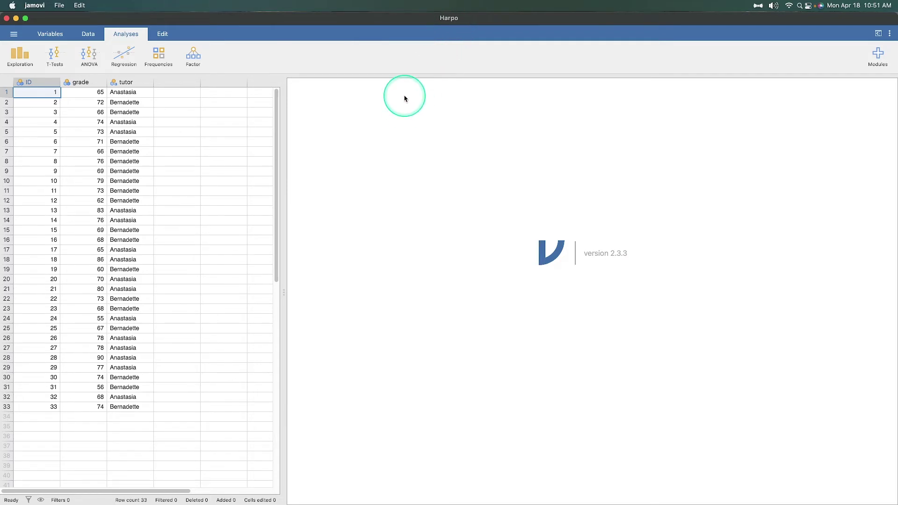
left_click(23, 36)
left_click(24, 114)
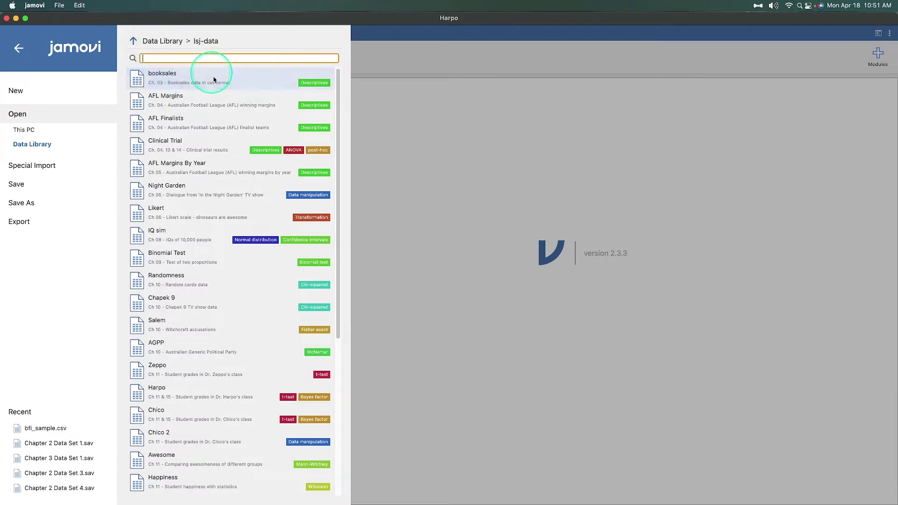
scroll(231, 328, "down", 4)
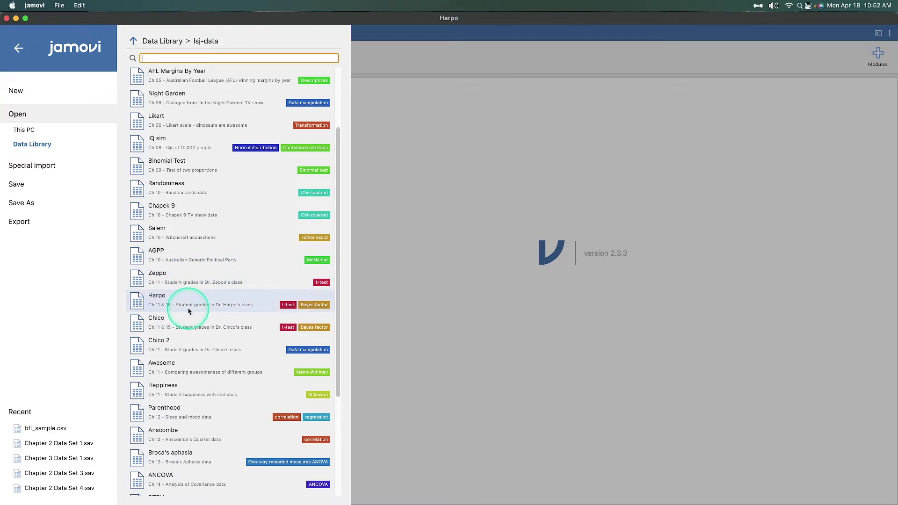
- Load the Harpo dataset (ID, grade, tutor) into the spreadsheet
left_click(160, 305)
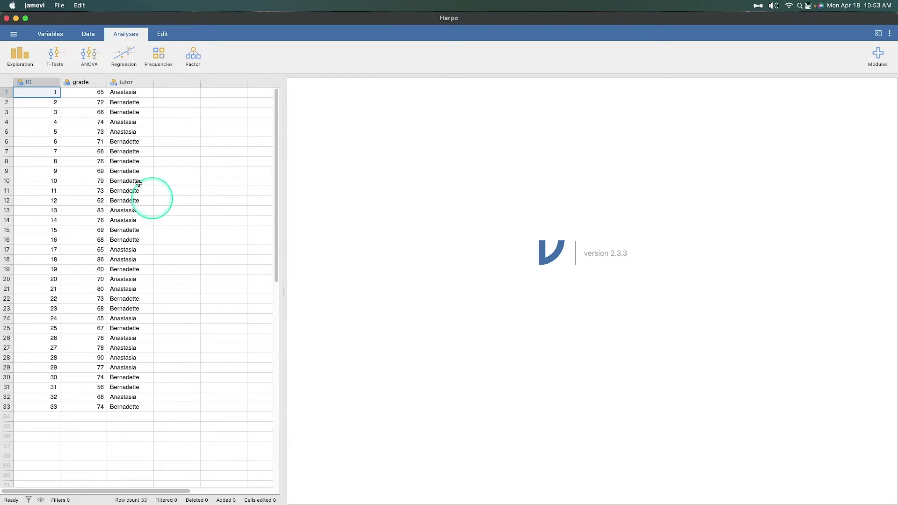
- Start an Independent Samples T-Test from the T-Tests menu and select the grade variable
left_click(57, 61)
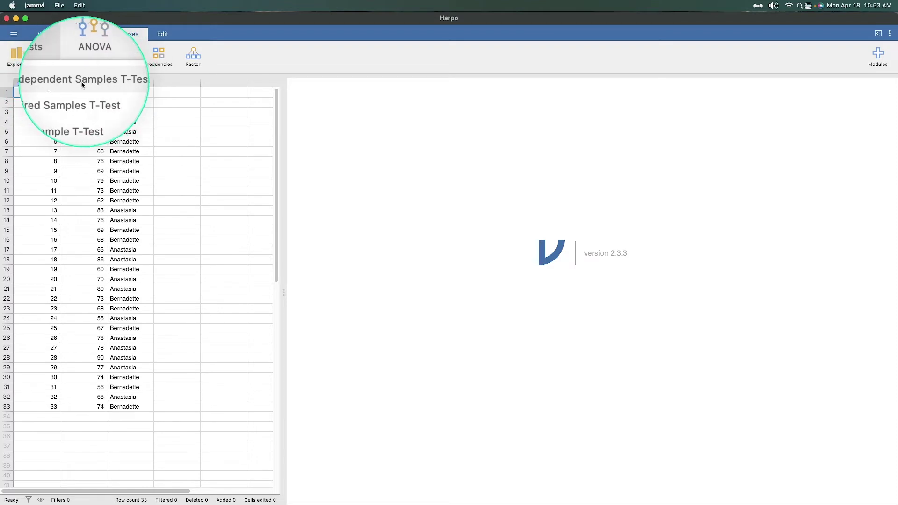
left_click(60, 84)
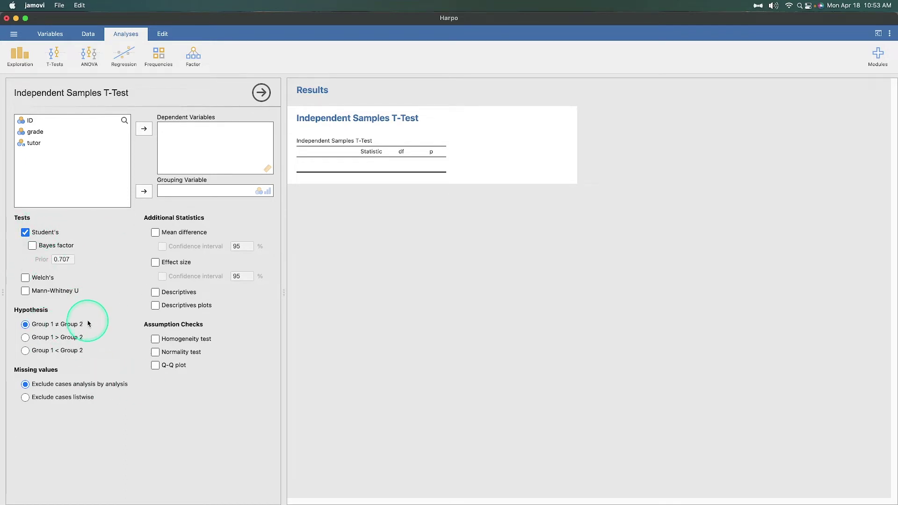
left_click(36, 133)
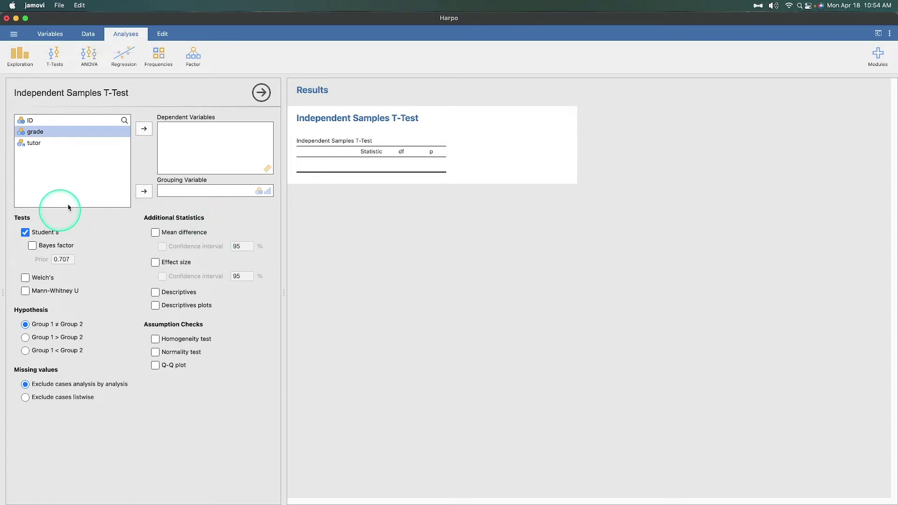
- Place grade in the Dependent Variables box of the t-test
left_click_drag(36, 131, 163, 141)
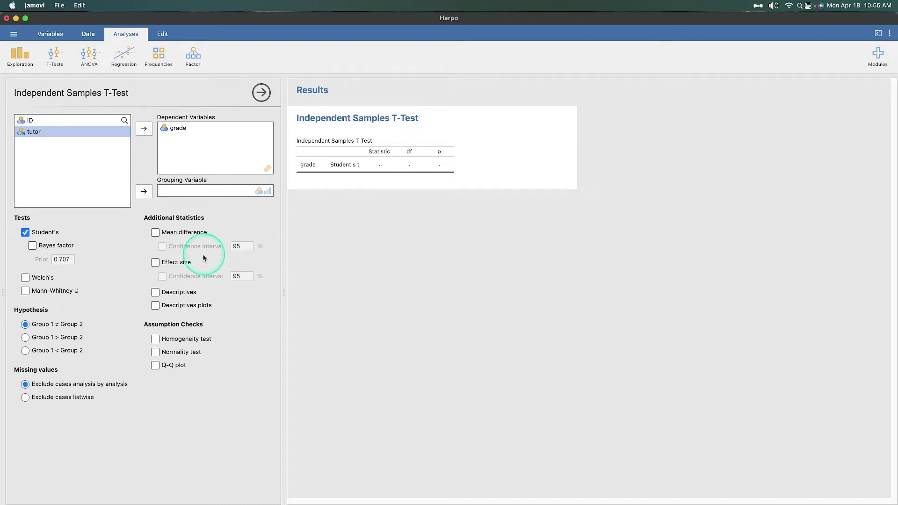
- Set tutor as the grouping variable, giving t = 2.12, df = 31.0, p = 0.043
left_click_drag(40, 135, 190, 190)
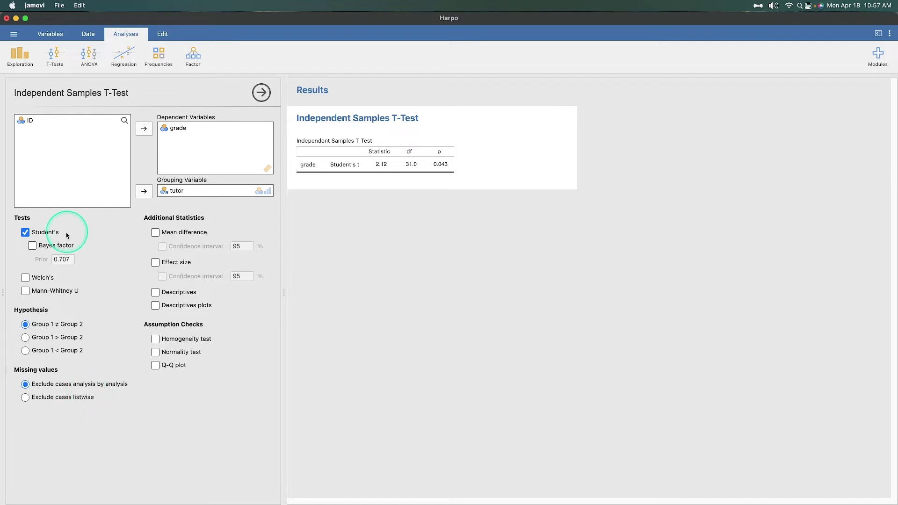
- Turn on Levene's homogeneity and Shapiro-Wilk normality tests, briefly adding then removing Welch's t
left_click(180, 339)
left_click(183, 353)
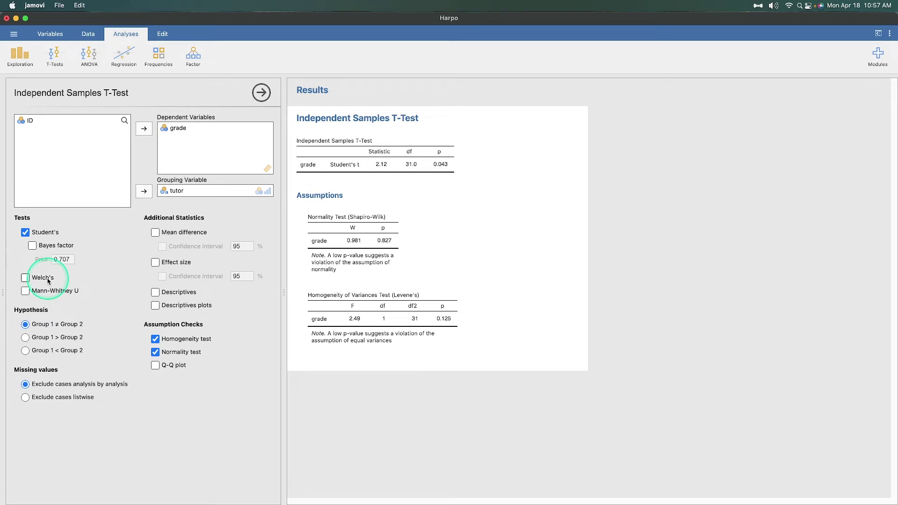
left_click(48, 280)
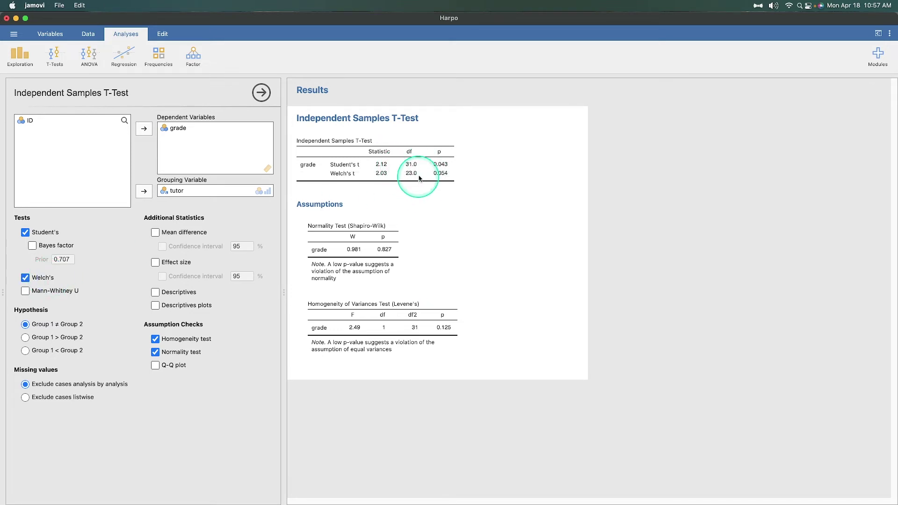
left_click(25, 278)
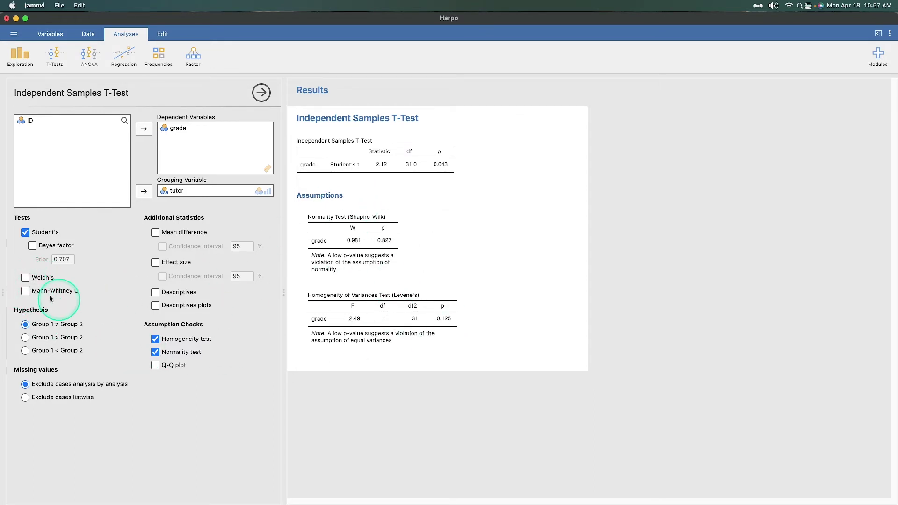
- Add then remove the Mann-Whitney U row, and dismiss the Levene's table options menu
left_click(25, 291)
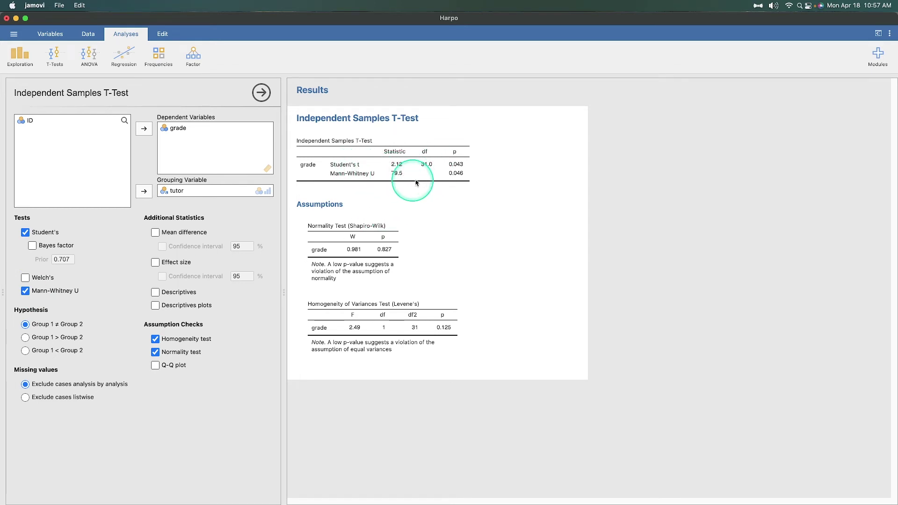
left_click(61, 292)
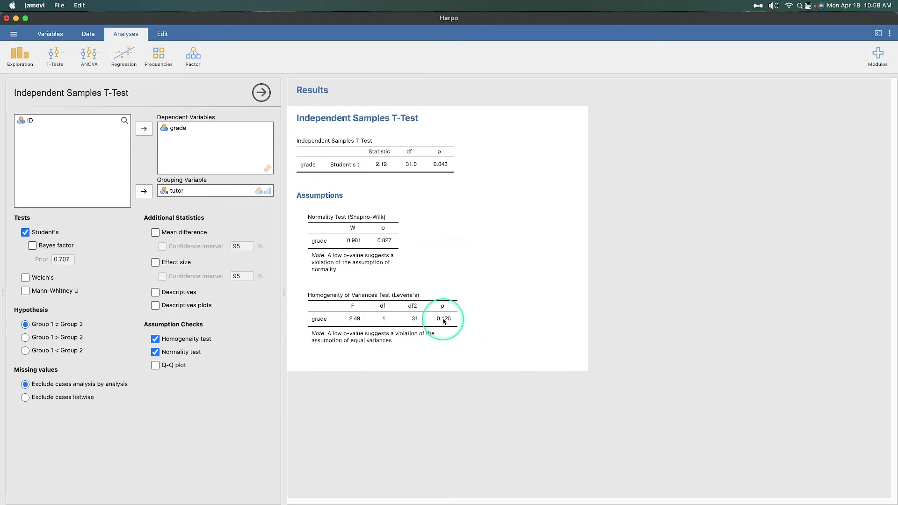
right_click(395, 318)
left_click(450, 241)
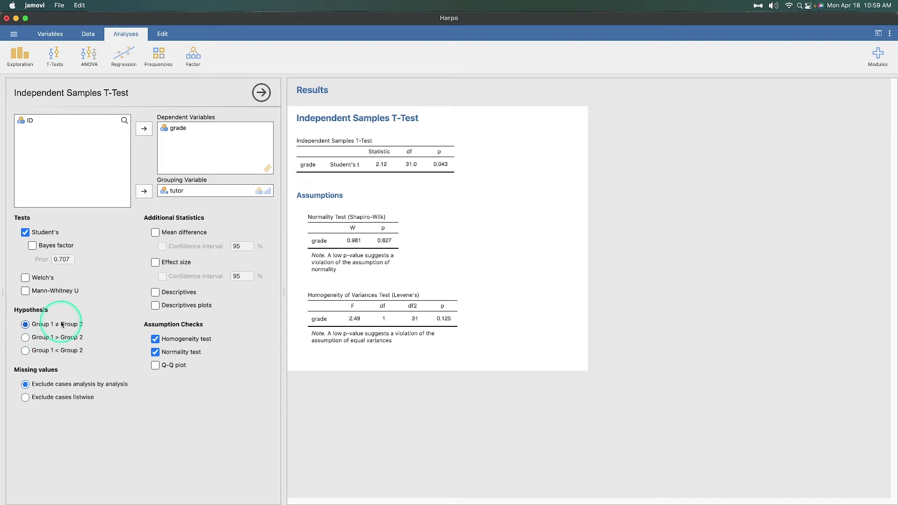
- Report the mean difference with its confidence interval, Cohen's d effect size, and tutor-group descriptives
left_click(196, 232)
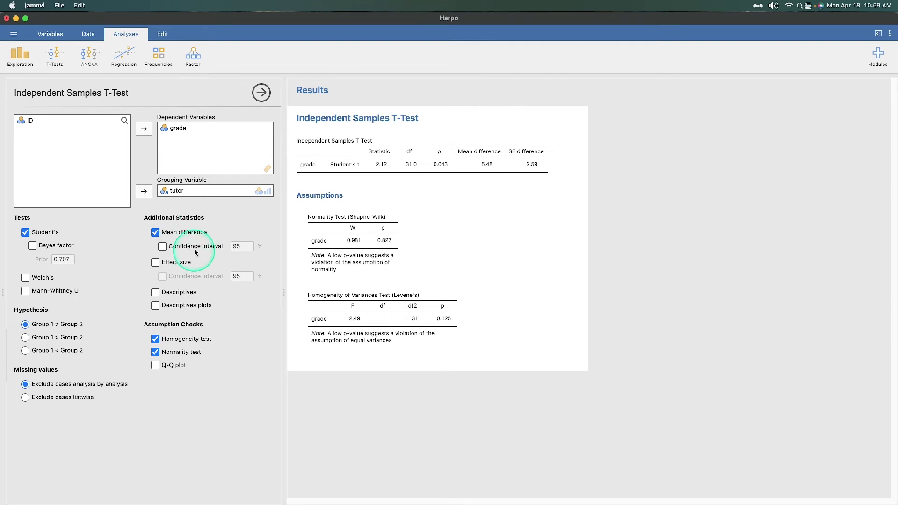
left_click(189, 246)
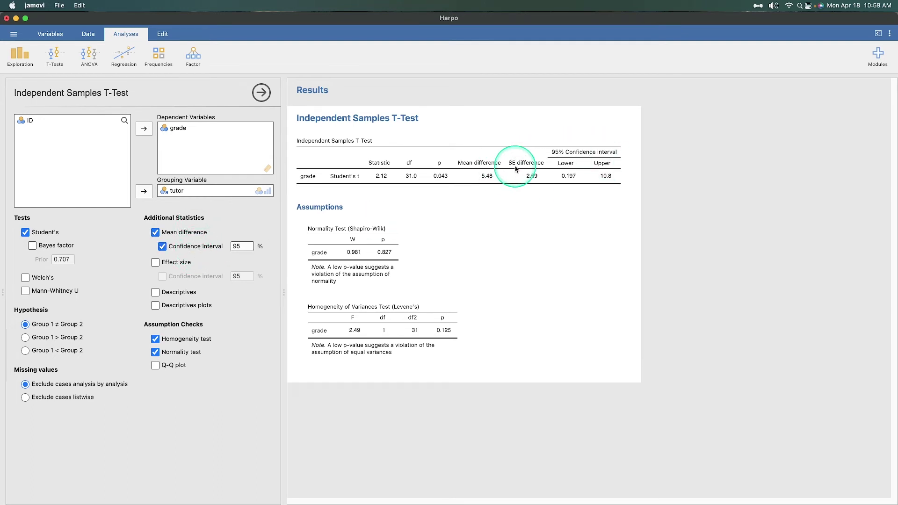
left_click(176, 264)
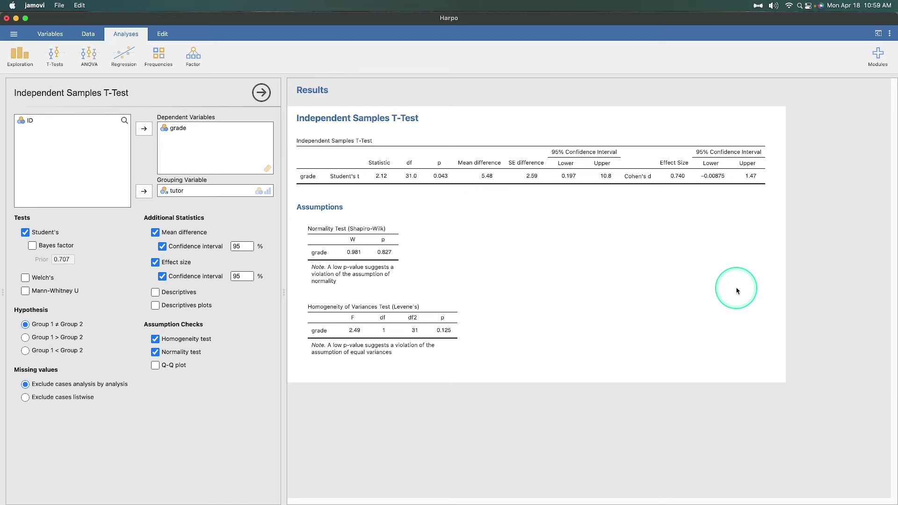
left_click(177, 293)
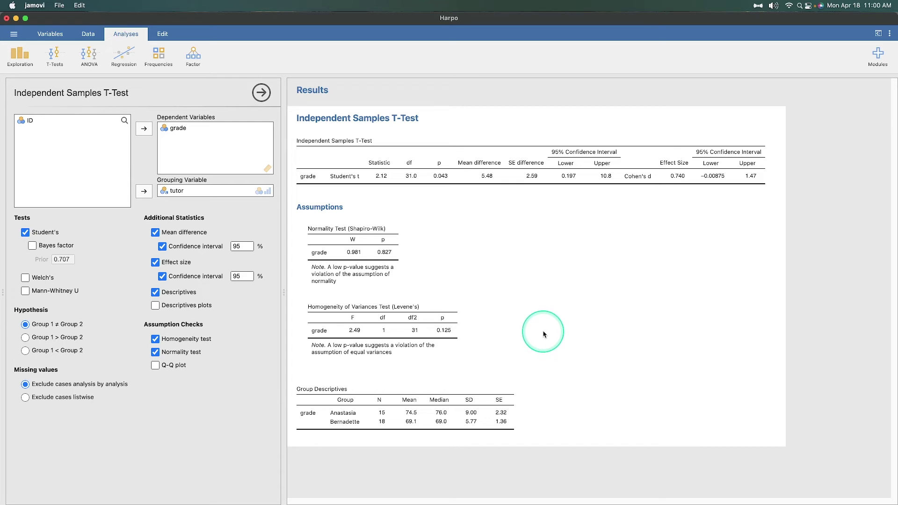
- Add the descriptives plot of grade by tutor and scroll the results to review it
left_click(156, 305)
scroll(627, 332, "down", 5)
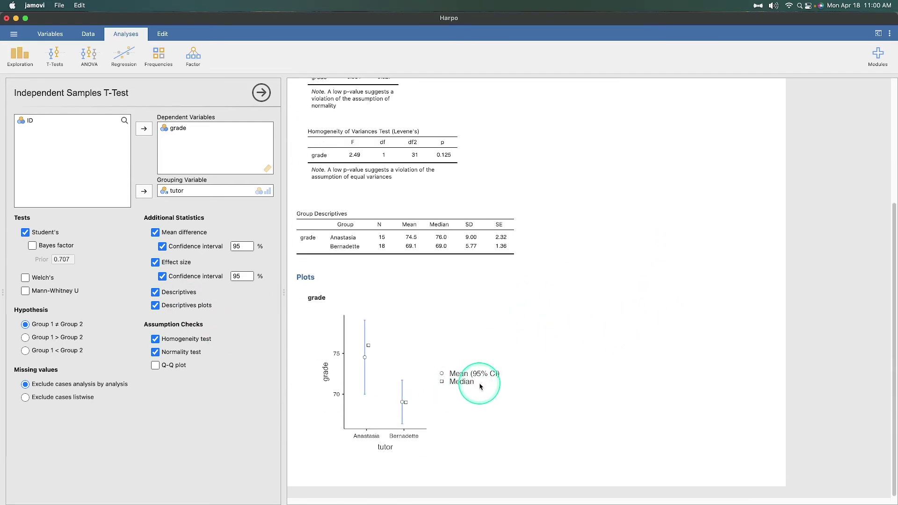
scroll(591, 327, "up", 2)
scroll(526, 353, "down", 2)
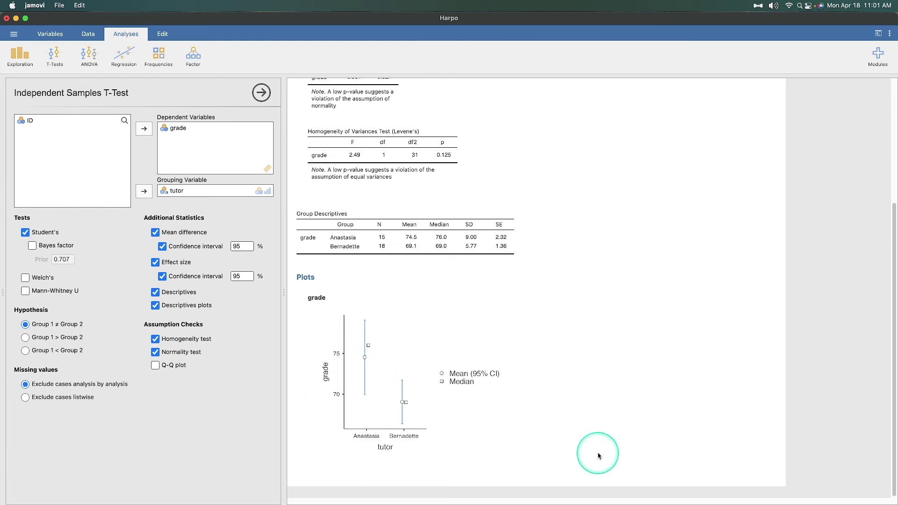
scroll(598, 456, "up", 5)
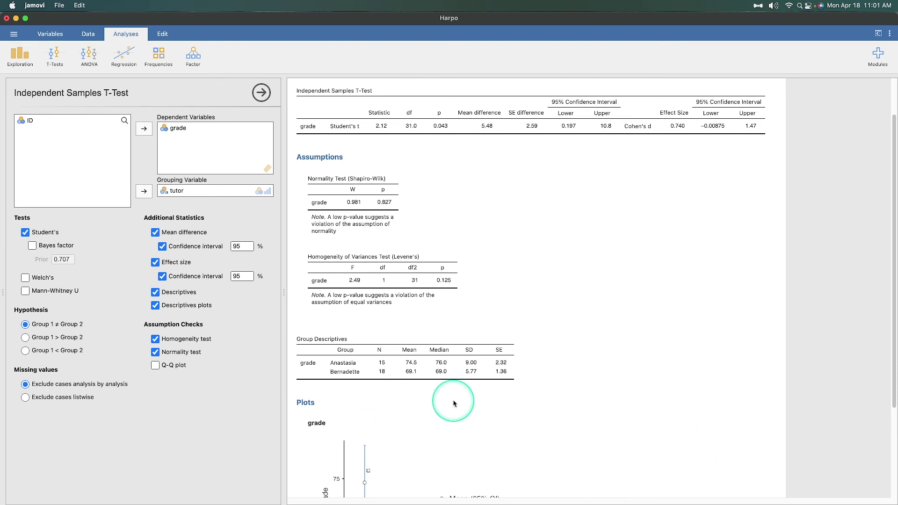
scroll(422, 395, "up", 2)
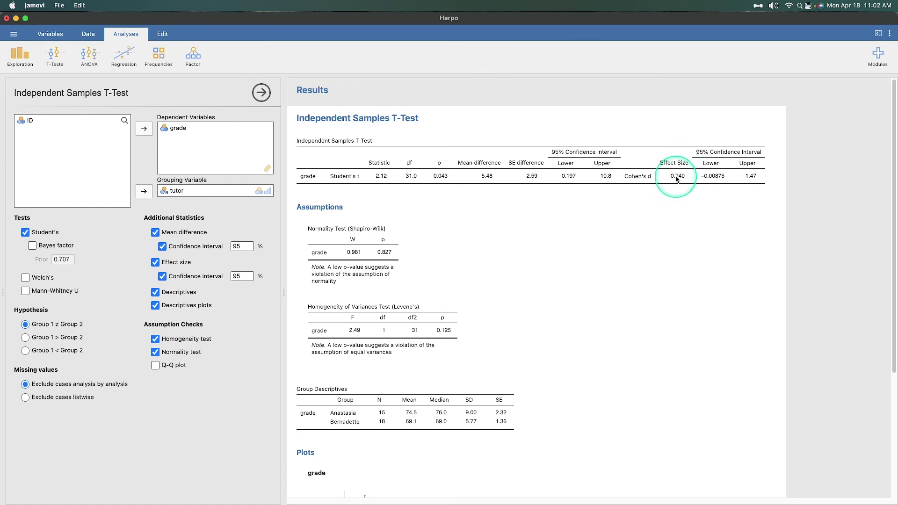
scroll(440, 404, "down", 1)
scroll(440, 403, "down", 5)
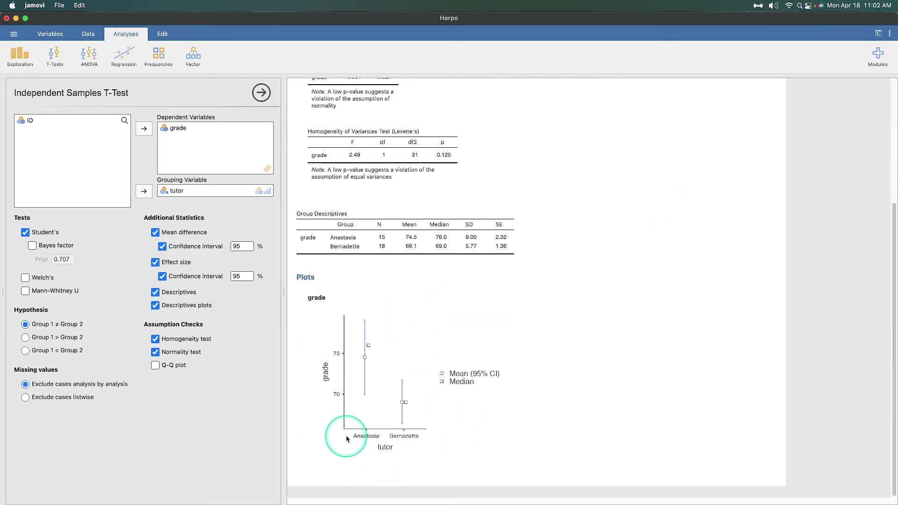
scroll(508, 305, "up", 4)
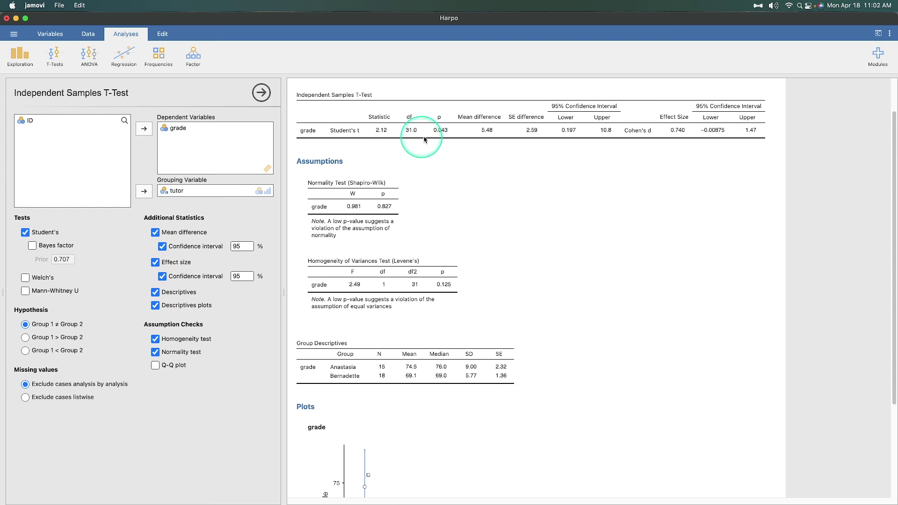
scroll(454, 168, "down", 2)
scroll(449, 178, "down", 2)
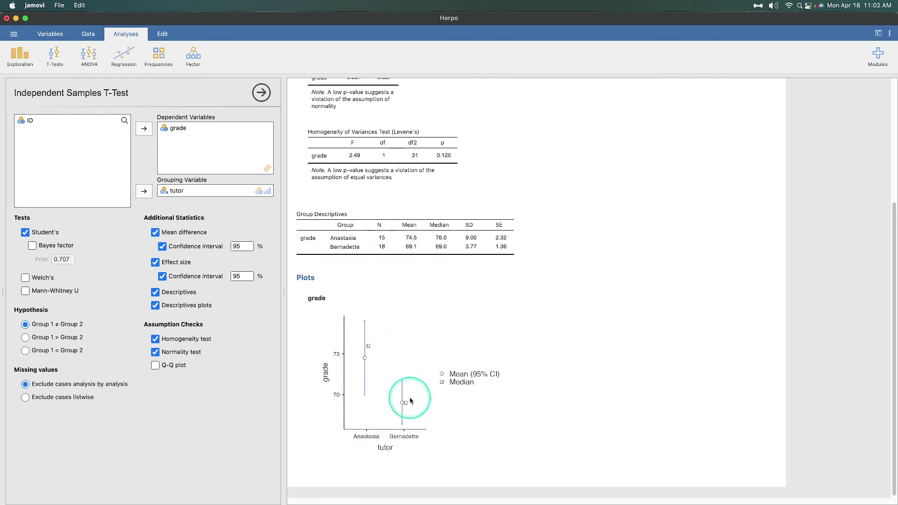
scroll(411, 401, "up", 5)
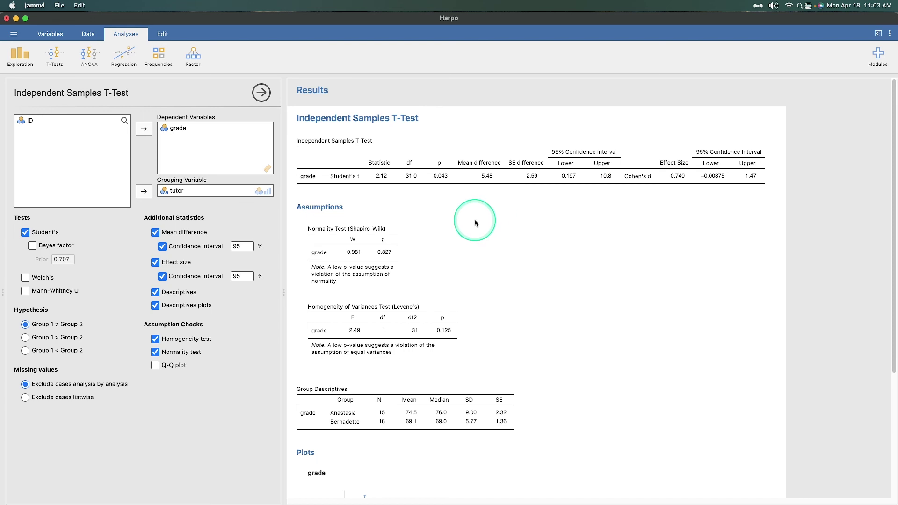
scroll(475, 219, "down", 5)
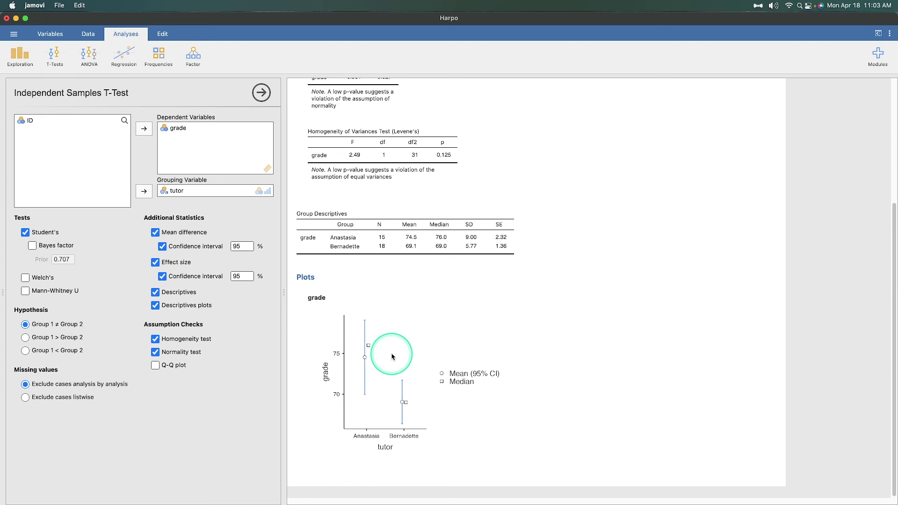
scroll(392, 356, "up", 5)
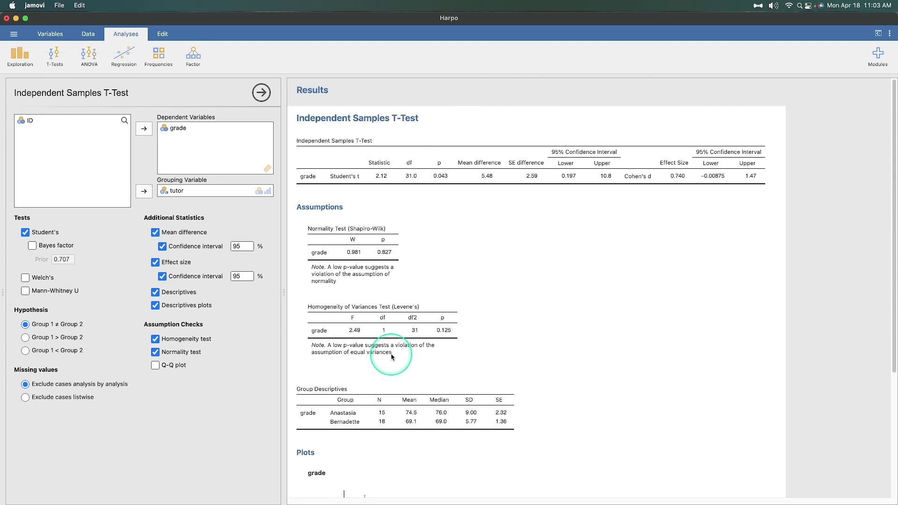